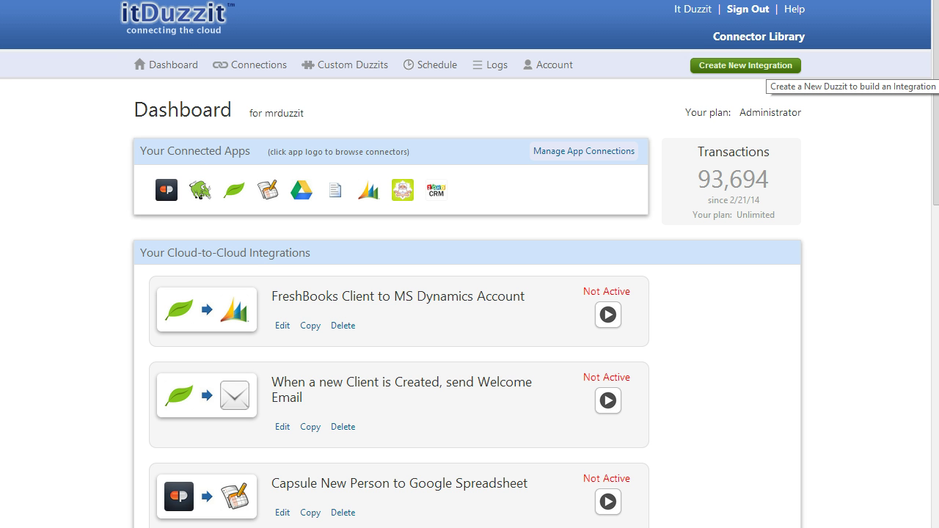
- Create a Cloud-to-Cloud integration named 'Freshbooks Client to Custom Process'
{"action": "left_click", "coordinate": [766, 64]}
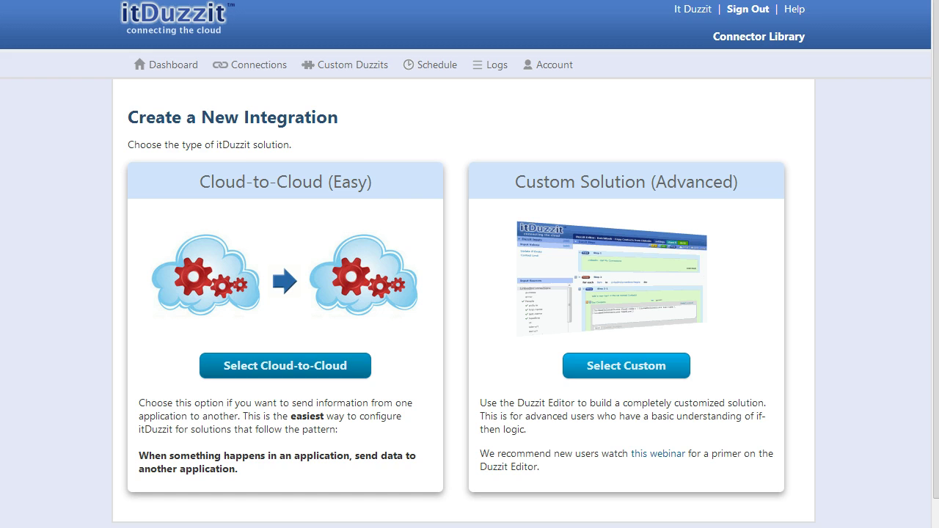
{"action": "left_click", "coordinate": [285, 365]}
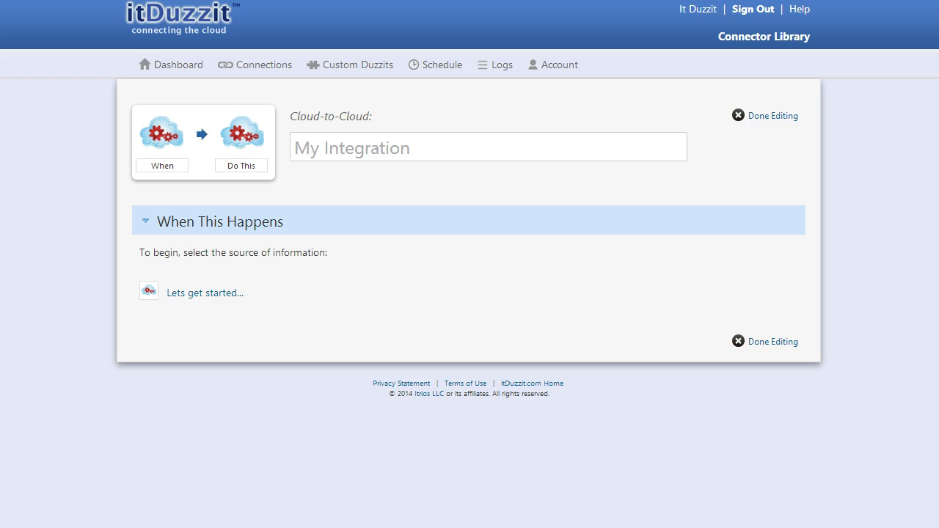
{"action": "type", "text": "F"}
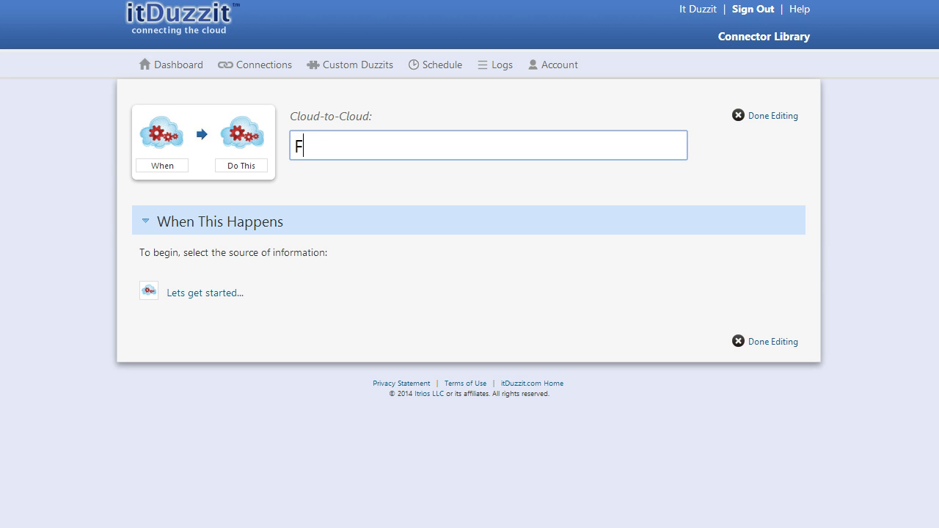
{"action": "type", "text": "reshbooks "}
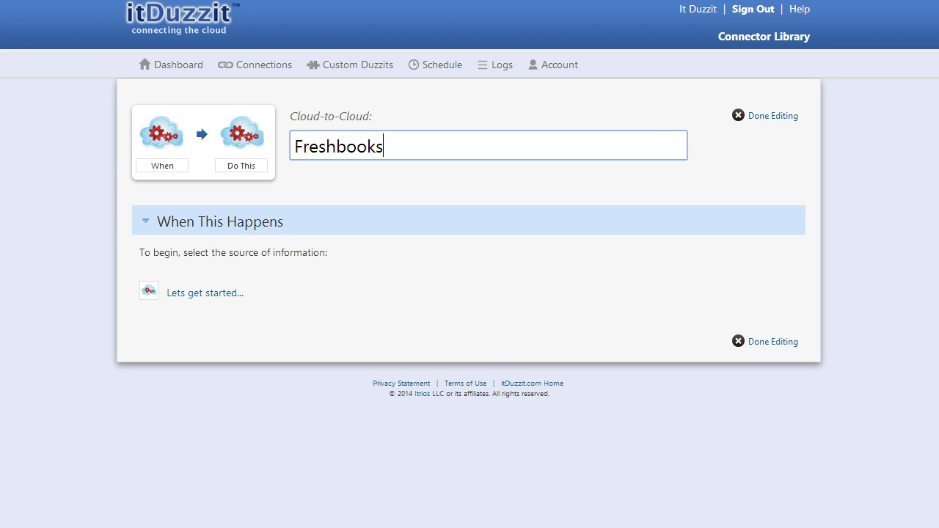
{"action": "type", "text": "Client"}
{"action": "type", "text": " to Custom"}
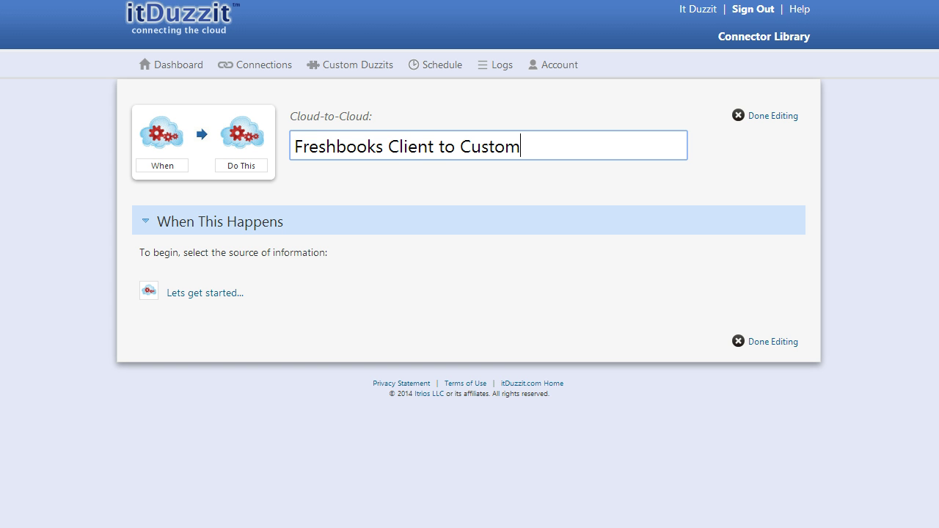
{"action": "type", "text": " Process"}
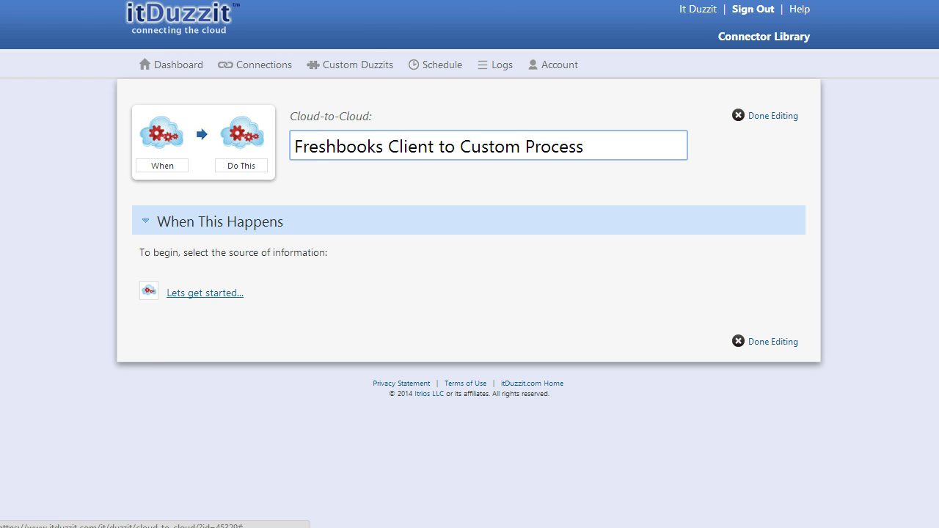
- Pick FreshBooks from connected apps and select its 'A new client is created' trigger
{"action": "left_click", "coordinate": [205, 293]}
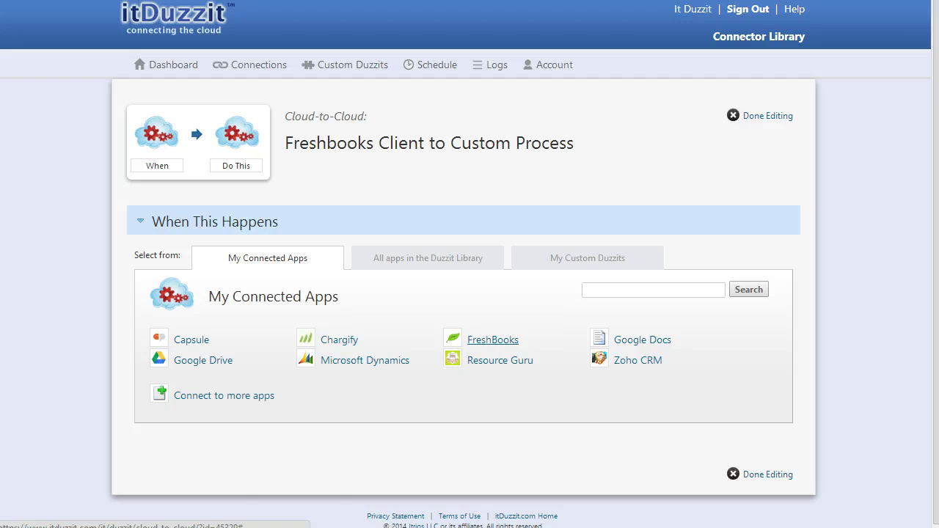
{"action": "left_click", "coordinate": [488, 340]}
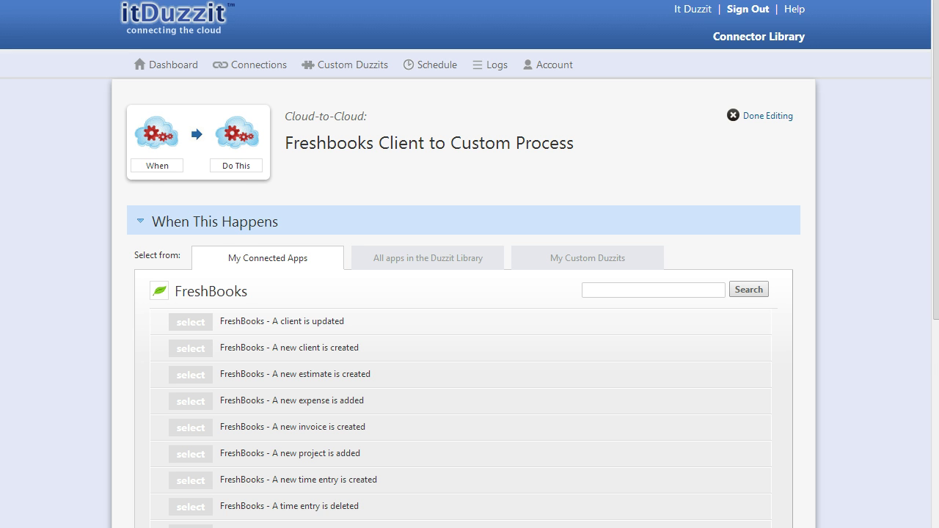
{"action": "scroll", "coordinate": [470, 249], "scroll_direction": "down", "scroll_amount": 1}
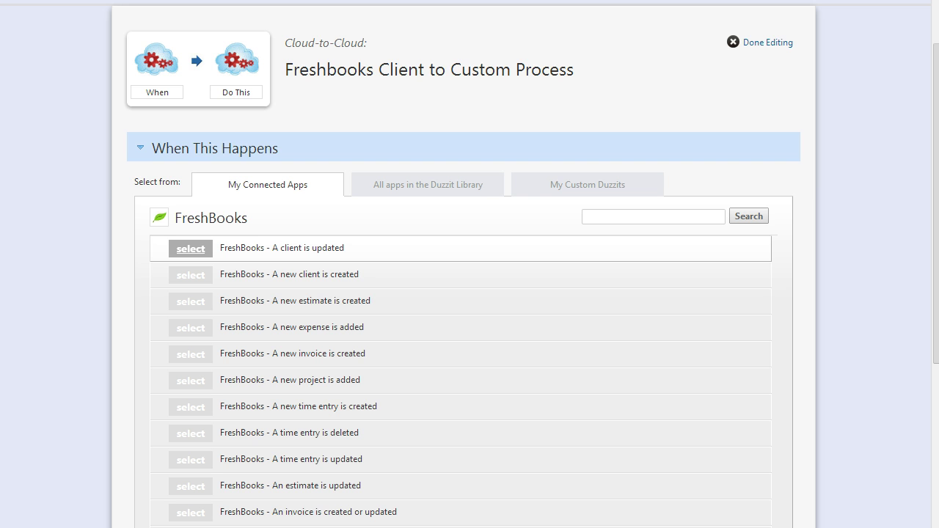
{"action": "left_click", "coordinate": [186, 272]}
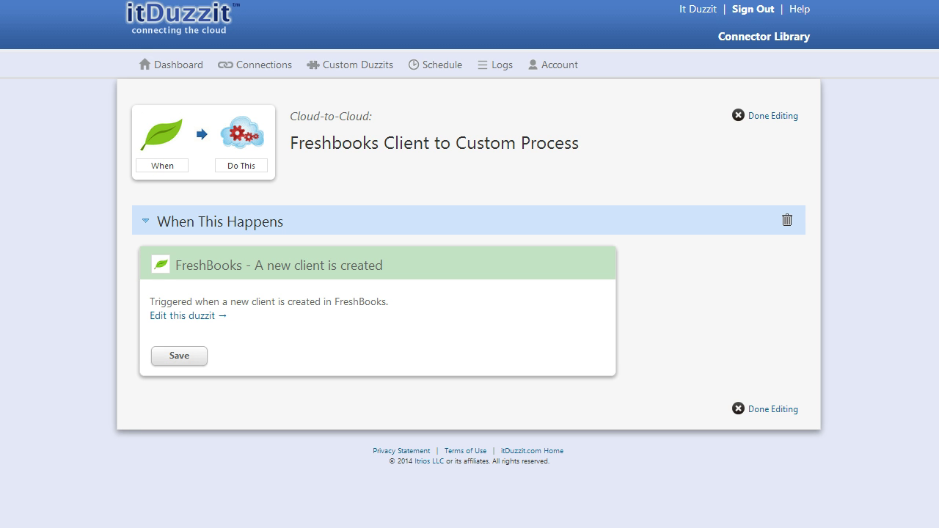
- Save the FreshBooks trigger and continue editing from the success dialog
{"action": "left_click", "coordinate": [184, 355]}
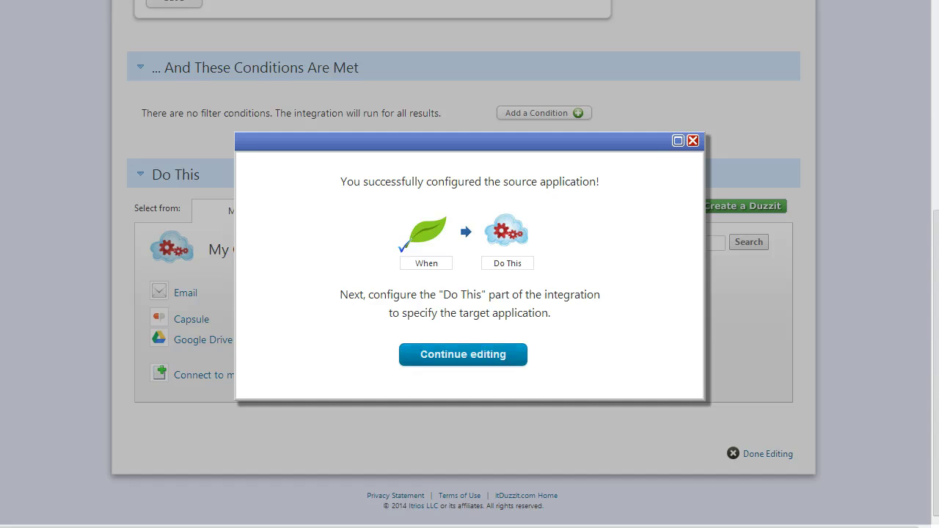
{"action": "left_click", "coordinate": [419, 355]}
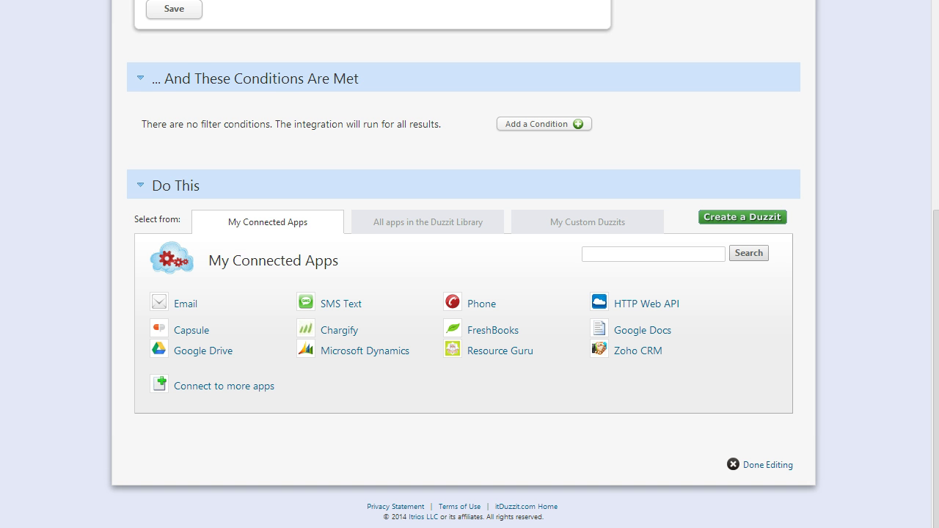
- Auto-create a Custom Duzzit target and review its mapped FreshBooks client fields
{"action": "left_click", "coordinate": [734, 217]}
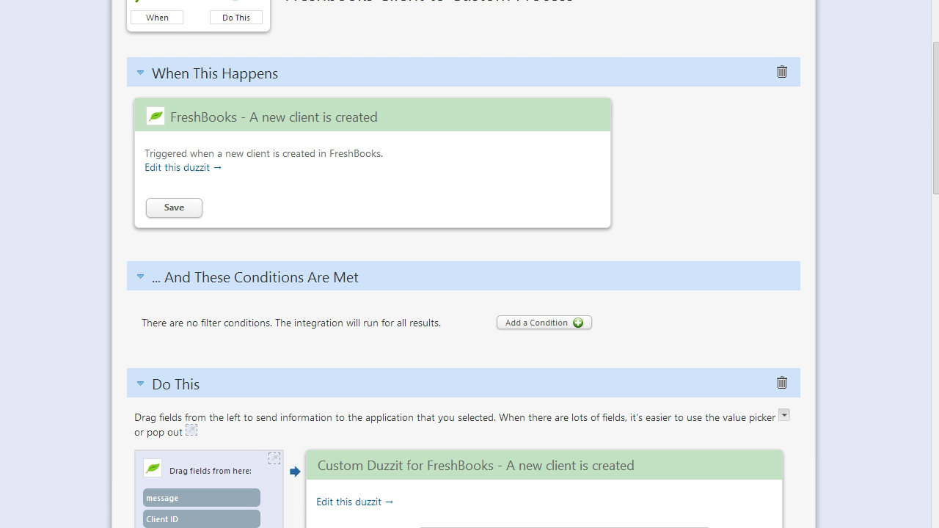
{"action": "scroll", "coordinate": [463, 293], "scroll_direction": "down", "scroll_amount": 2}
{"action": "scroll", "coordinate": [462, 294], "scroll_direction": "down", "scroll_amount": 1}
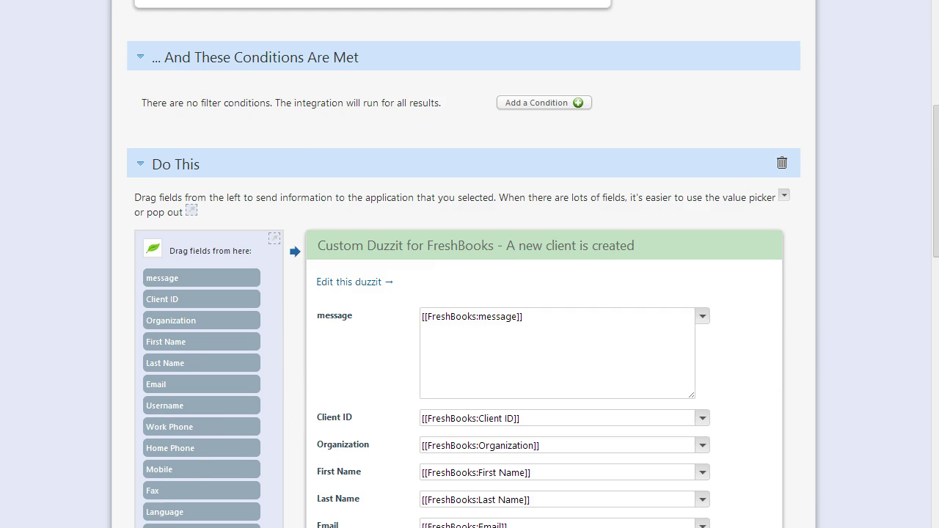
{"action": "scroll", "coordinate": [462, 293], "scroll_direction": "down", "scroll_amount": 1}
{"action": "scroll", "coordinate": [463, 293], "scroll_direction": "down", "scroll_amount": 1}
{"action": "scroll", "coordinate": [463, 293], "scroll_direction": "down", "scroll_amount": 1}
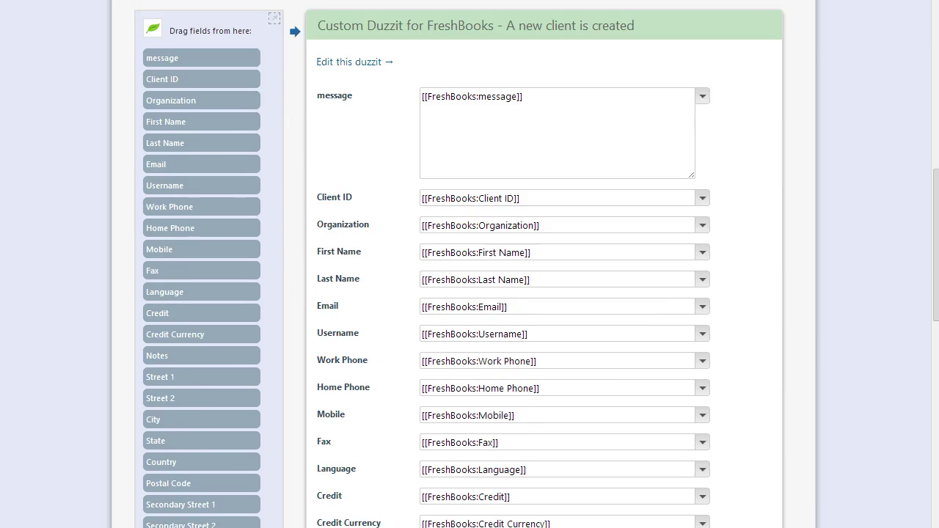
{"action": "scroll", "coordinate": [462, 293], "scroll_direction": "up", "scroll_amount": 1}
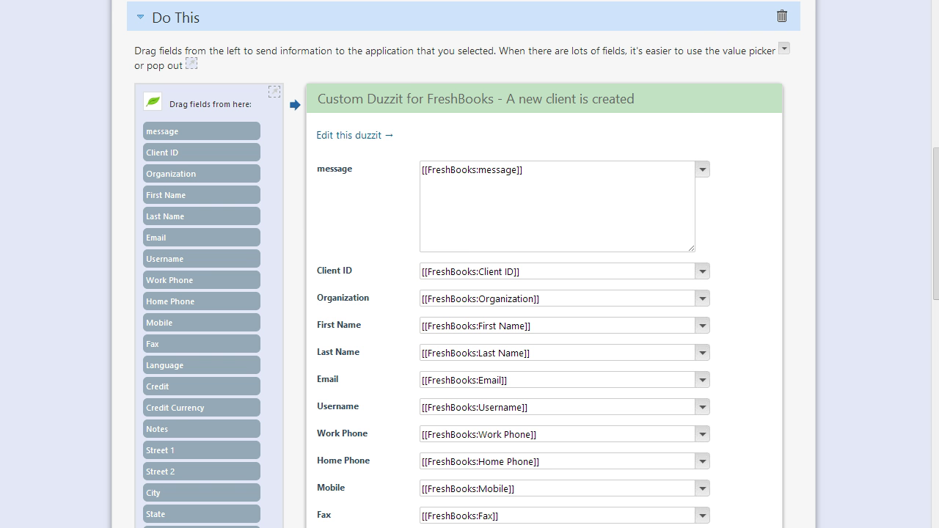
{"action": "scroll", "coordinate": [469, 294], "scroll_direction": "down", "scroll_amount": 4}
{"action": "scroll", "coordinate": [470, 293], "scroll_direction": "down", "scroll_amount": 1}
{"action": "scroll", "coordinate": [469, 293], "scroll_direction": "down", "scroll_amount": 6}
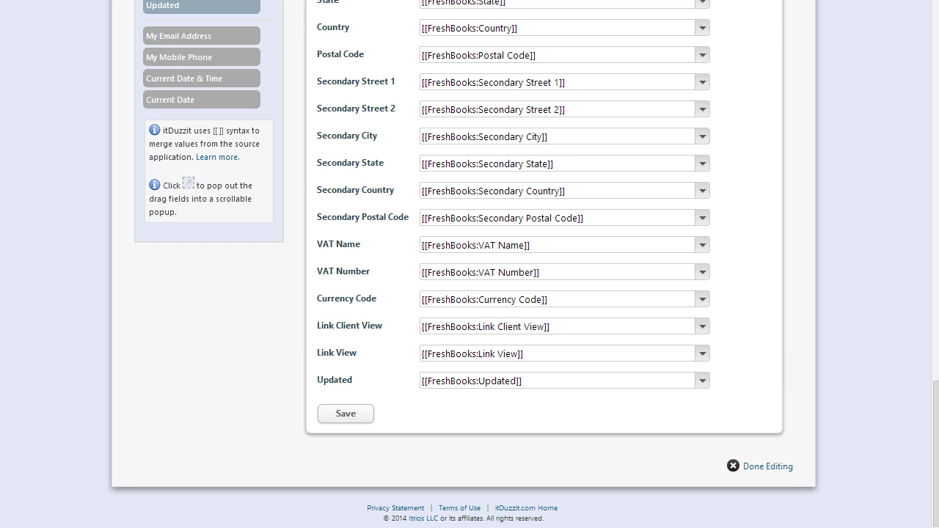
- Save the Custom Duzzit target, dismiss the ready-to-activate notice, and go back to the integration list
{"action": "left_click", "coordinate": [356, 414]}
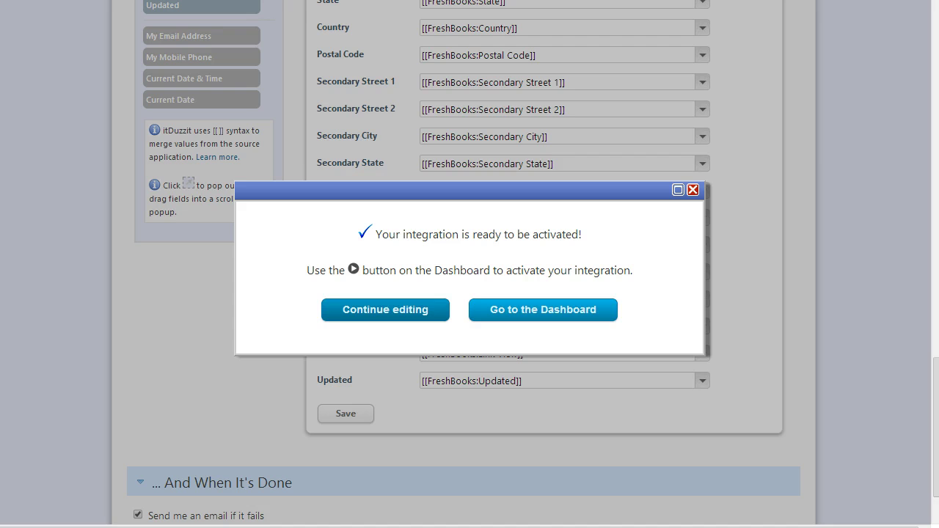
{"action": "left_click", "coordinate": [375, 312]}
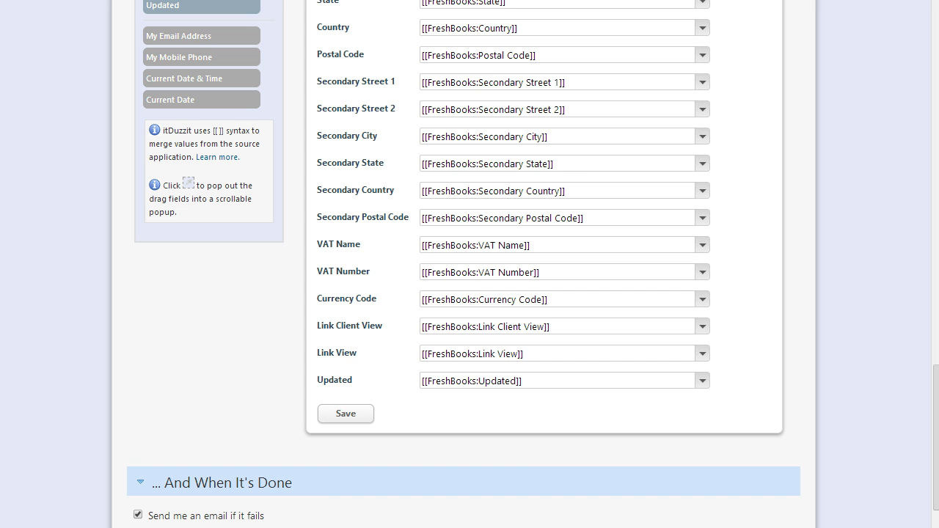
{"action": "scroll", "coordinate": [470, 264], "scroll_direction": "up", "scroll_amount": 3}
{"action": "scroll", "coordinate": [470, 264], "scroll_direction": "up", "scroll_amount": 3}
{"action": "scroll", "coordinate": [469, 264], "scroll_direction": "up", "scroll_amount": 3}
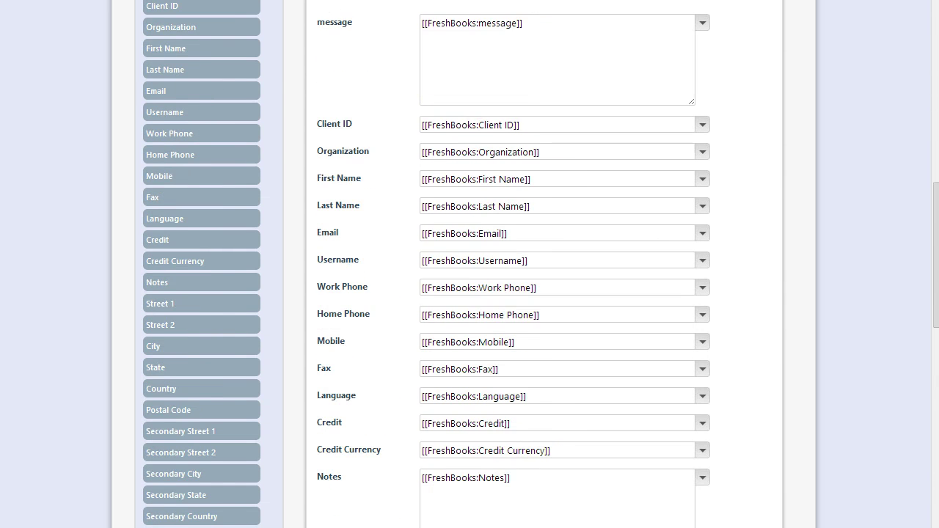
{"action": "scroll", "coordinate": [470, 264], "scroll_direction": "up", "scroll_amount": 3}
{"action": "left_click", "coordinate": [355, 209]}
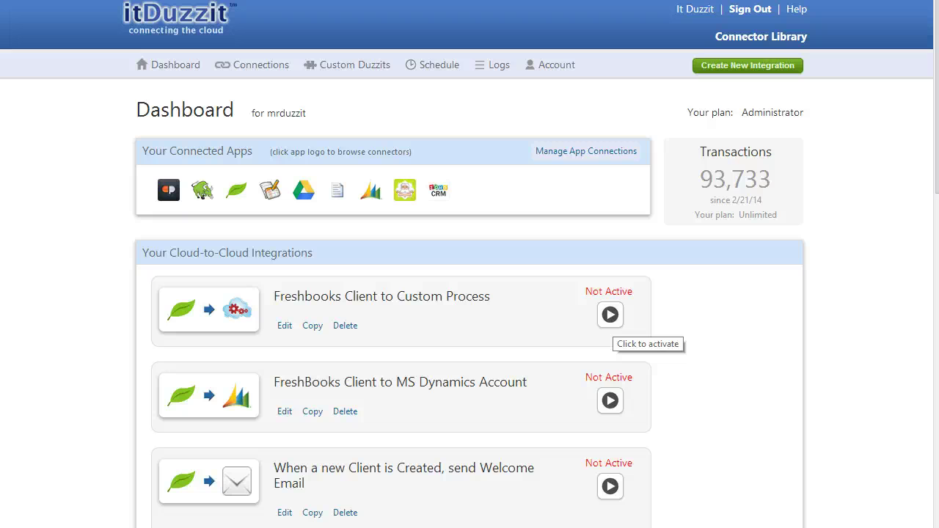
- Start 'Freshbooks Client to Custom Process' using its play button on the Dashboard
{"action": "left_click", "coordinate": [610, 315]}
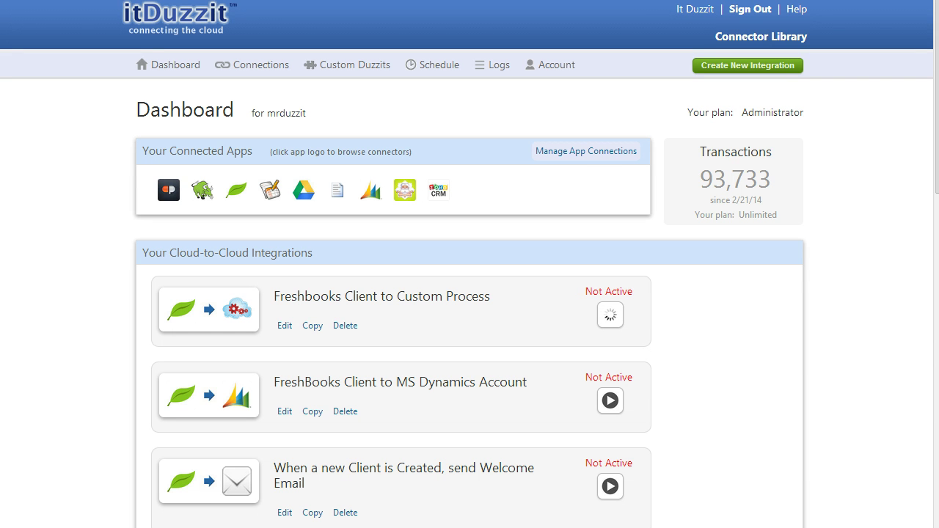